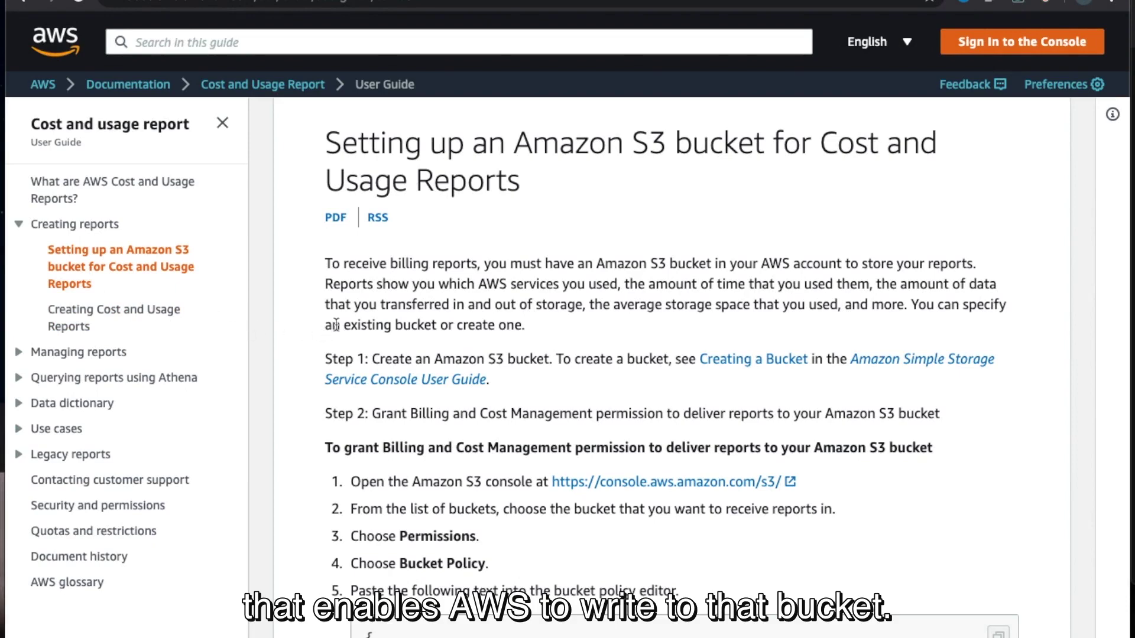
Step: Scroll past the example bucket policy JSON and go to the 'Creating Cost and Usage Reports' guide page
scroll(556, 510, "down", 1)
scroll(555, 509, "down", 2)
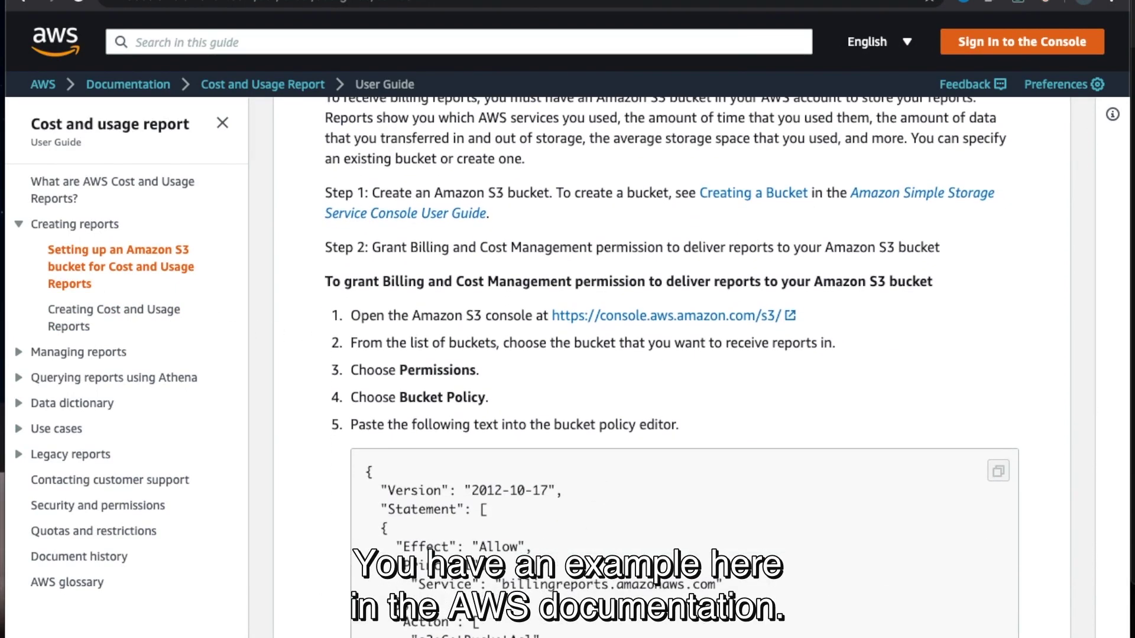
scroll(592, 490, "down", 3)
scroll(632, 461, "down", 3)
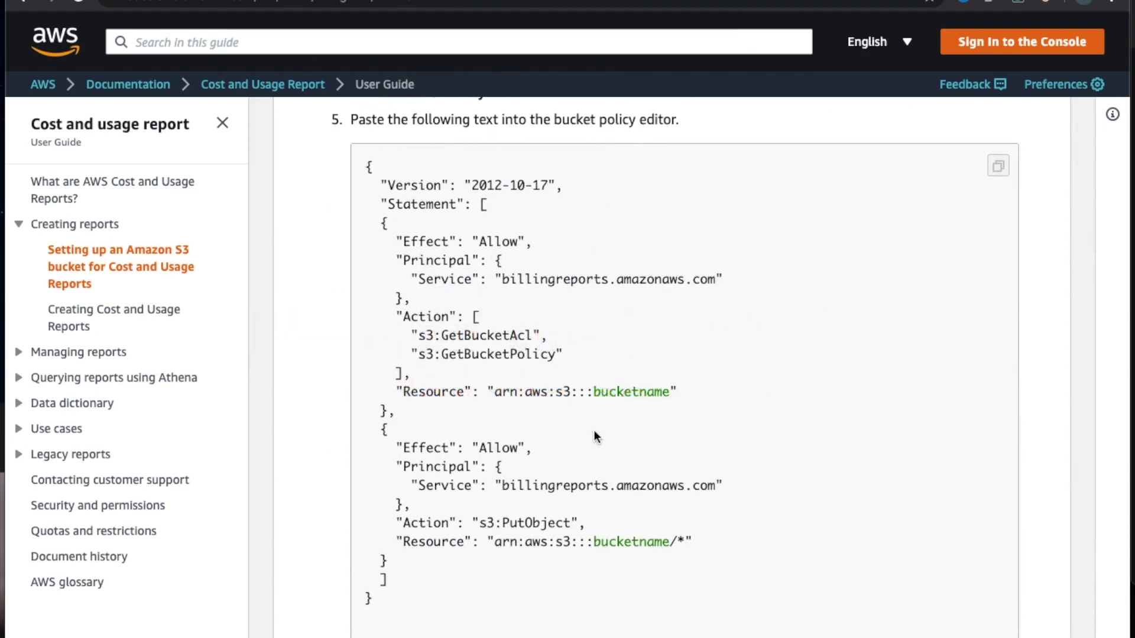
left_click(142, 317)
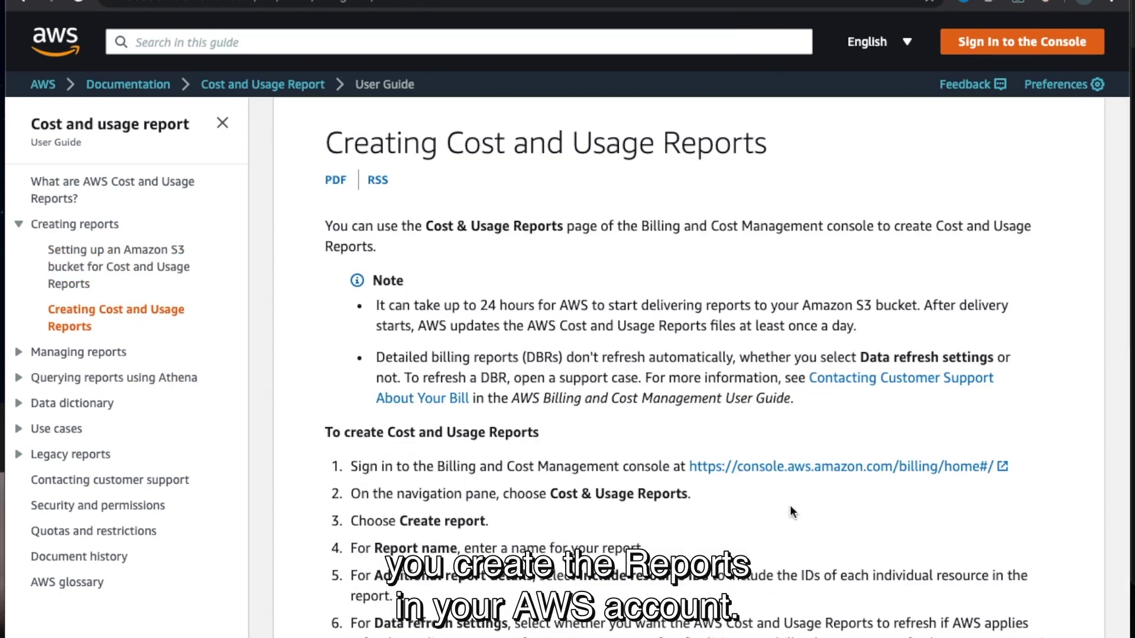
scroll(779, 516, "down", 2)
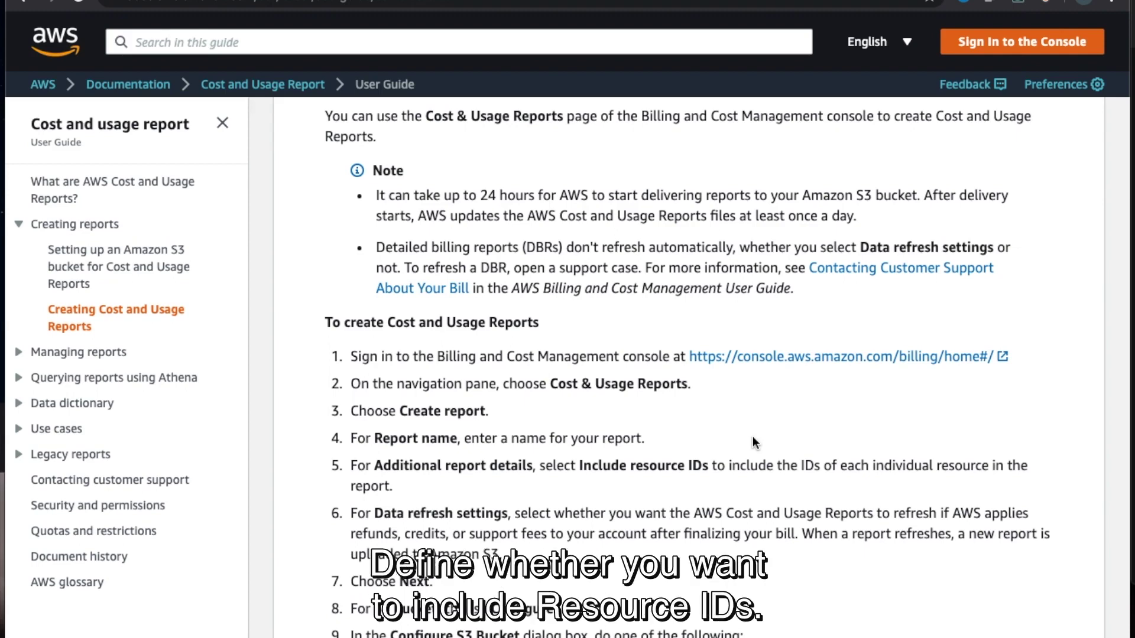
scroll(616, 481, "down", 1)
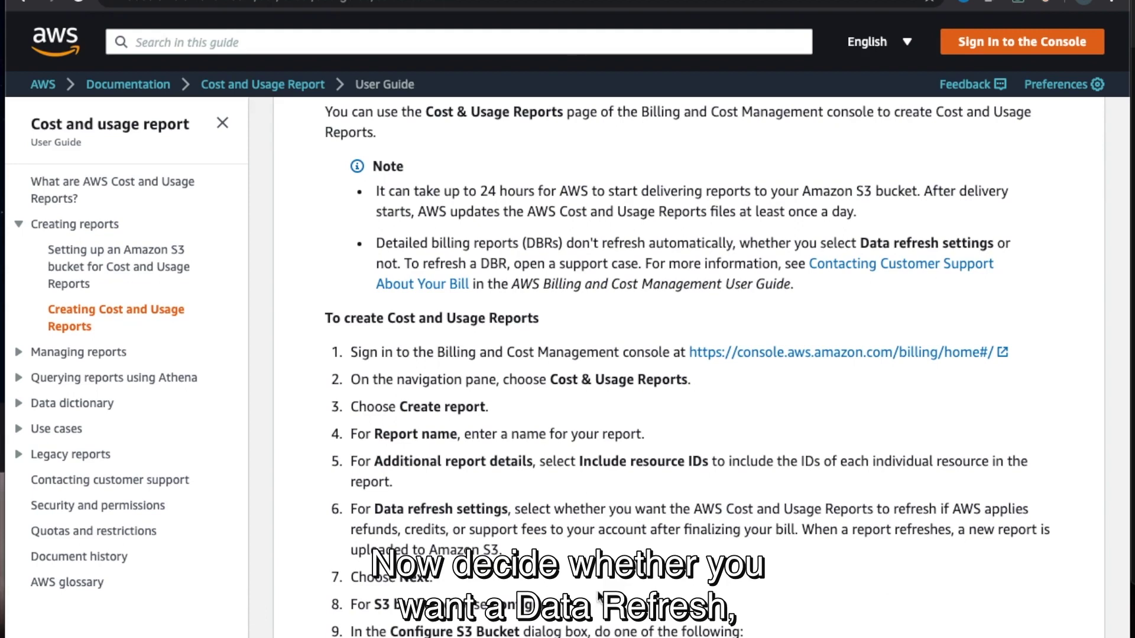
scroll(633, 580, "down", 5)
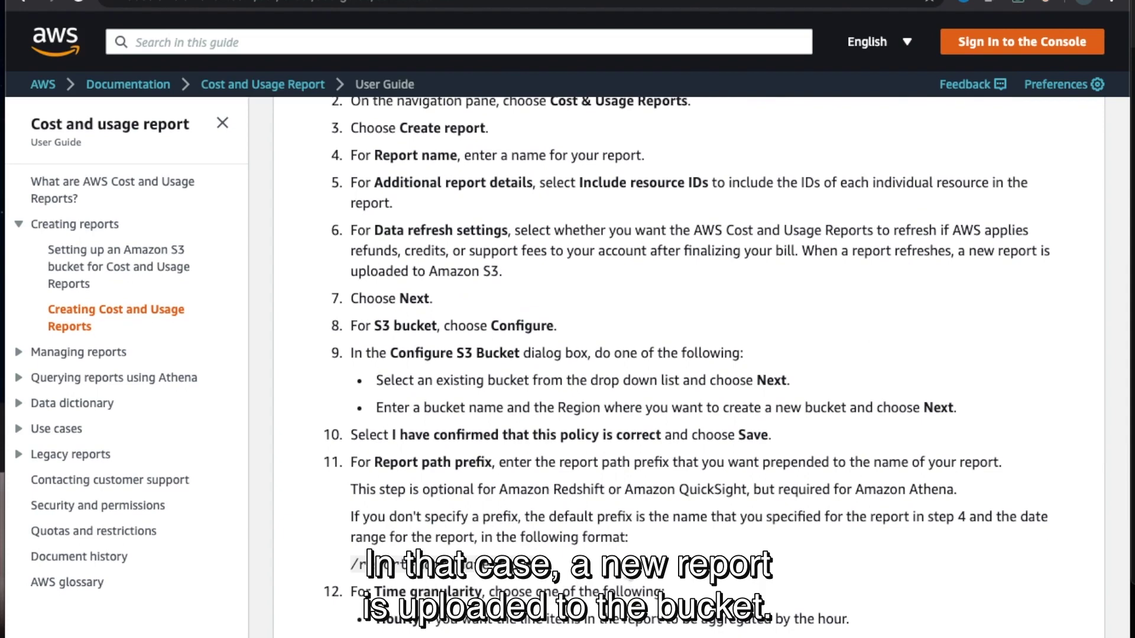
scroll(738, 564, "down", 5)
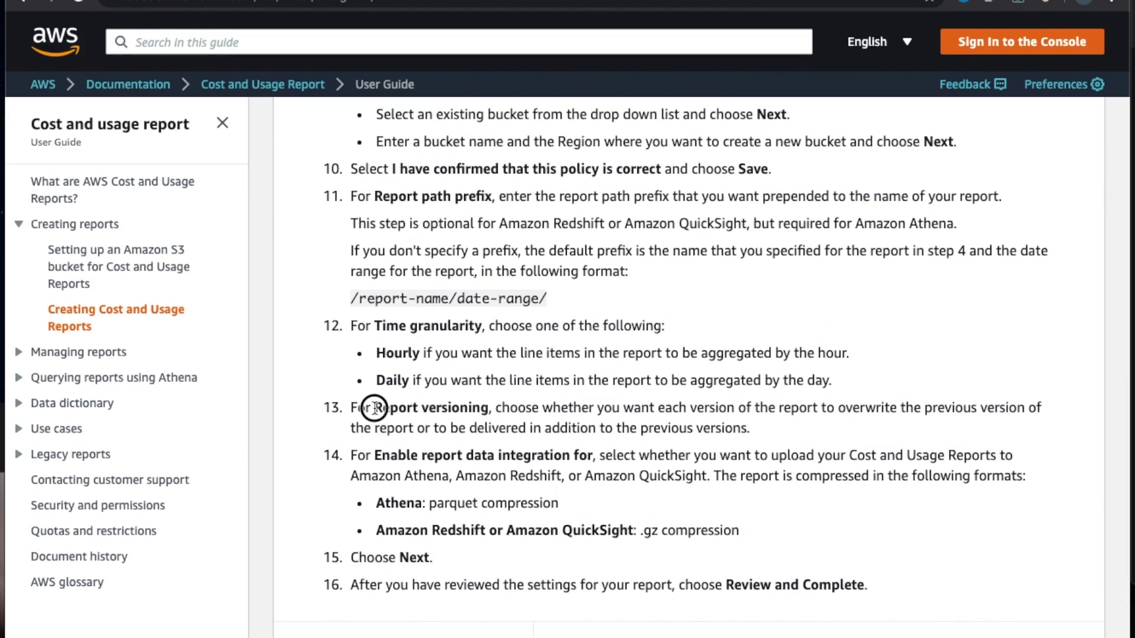
left_click_drag(375, 407, 488, 408)
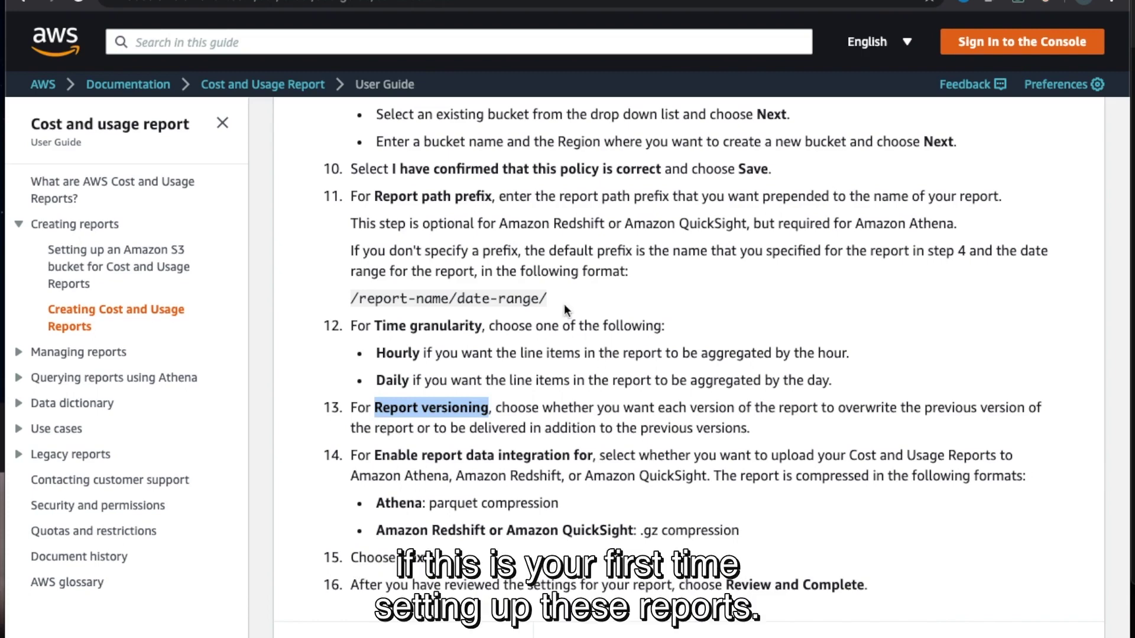
scroll(562, 280, "down", 1)
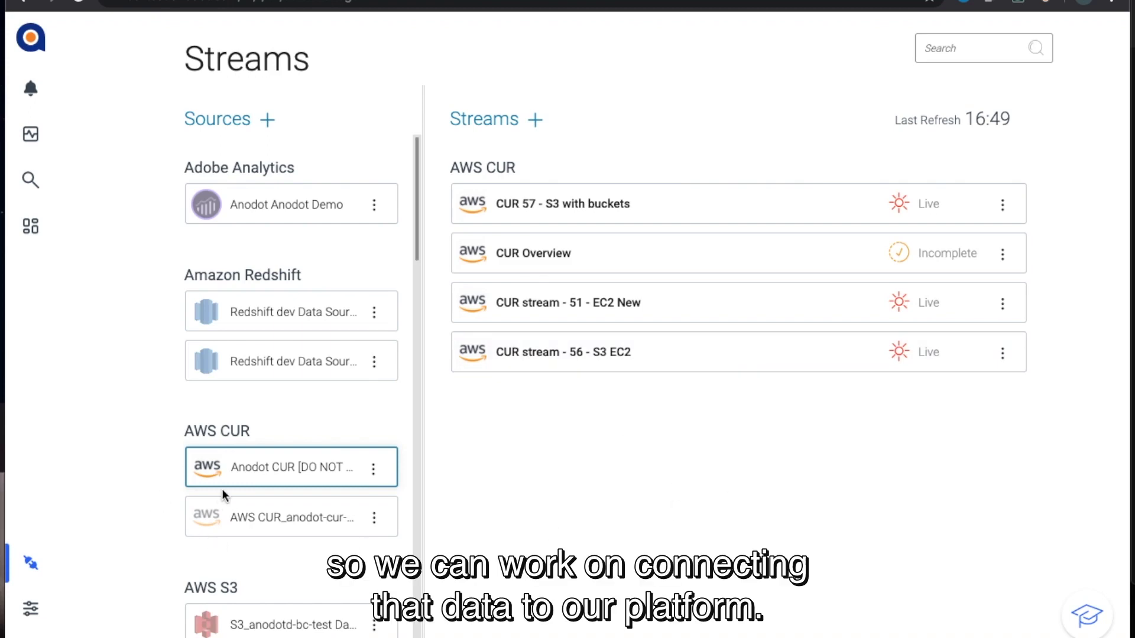
left_click(268, 121)
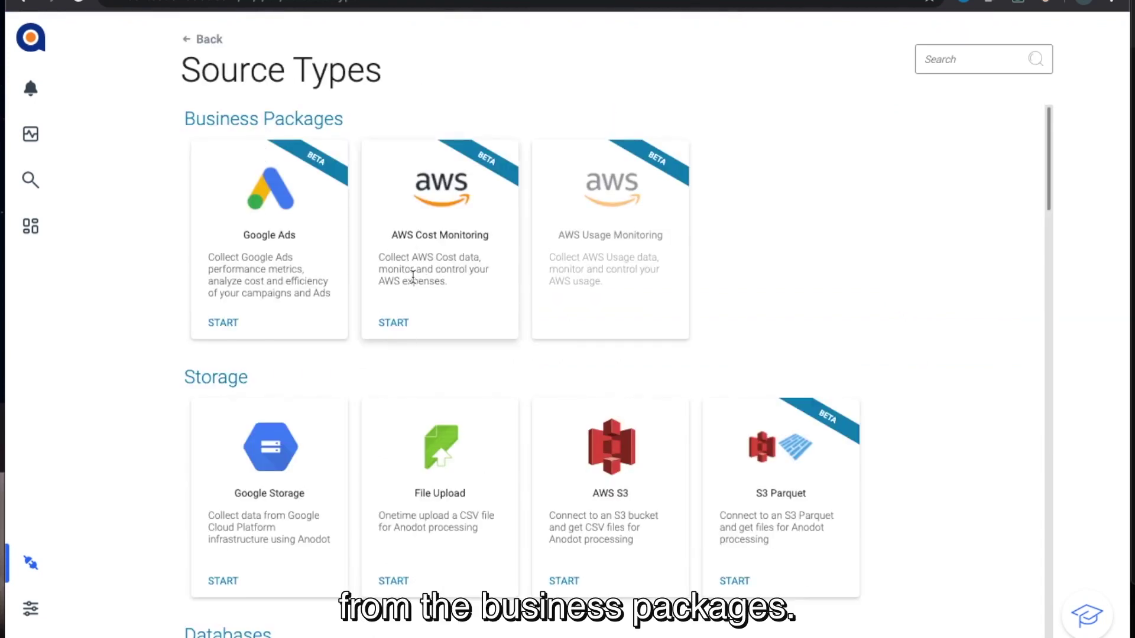
left_click(392, 323)
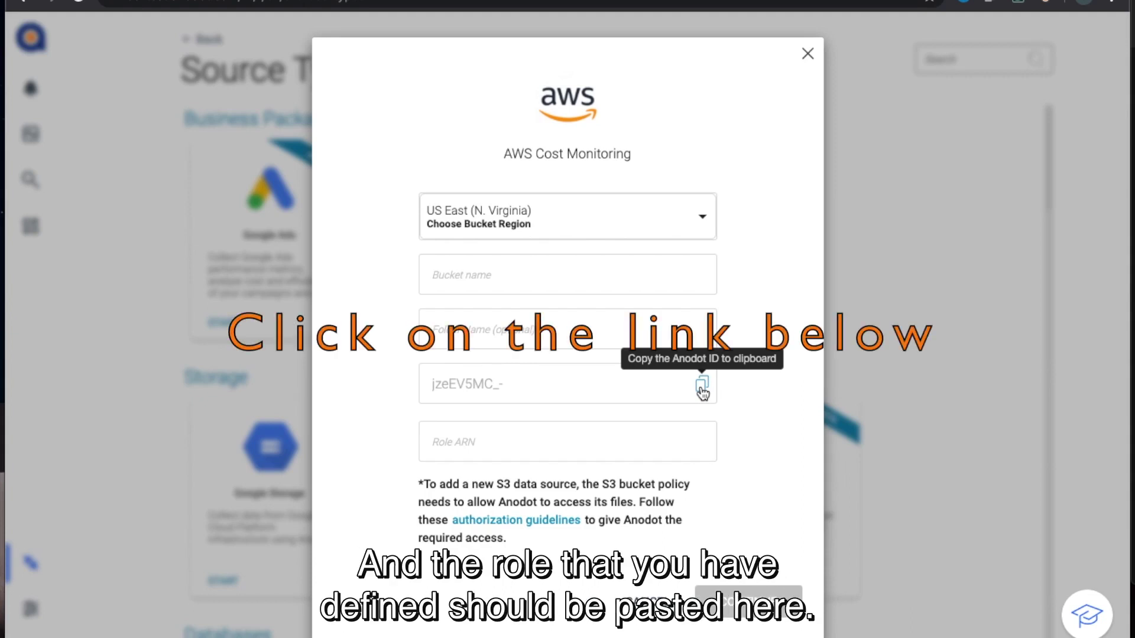
left_click(429, 444)
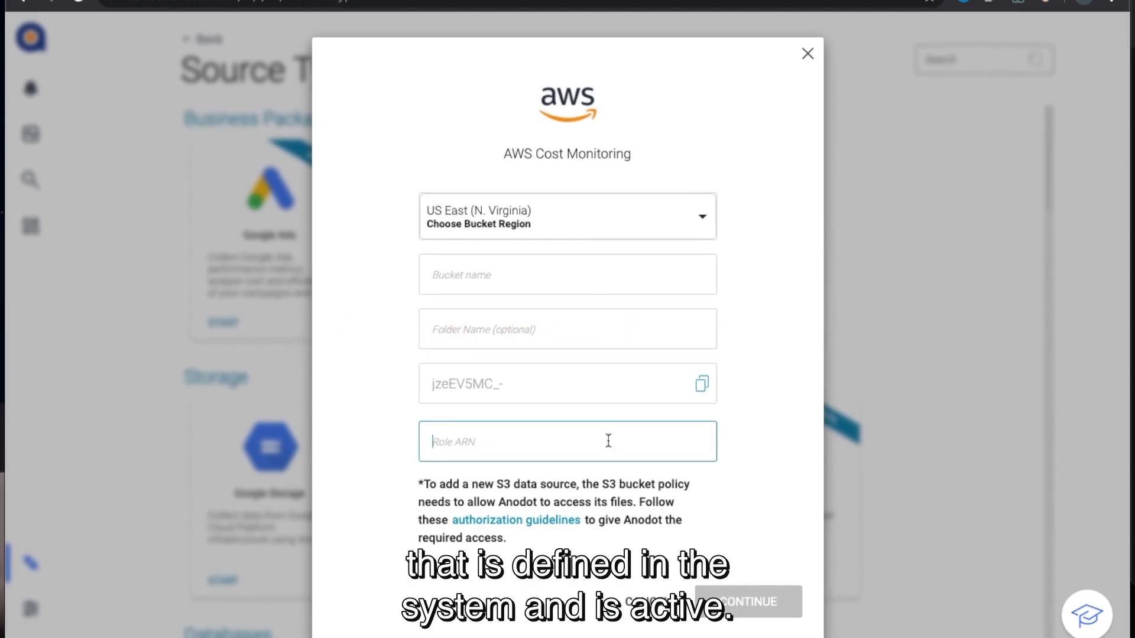
left_click(653, 596)
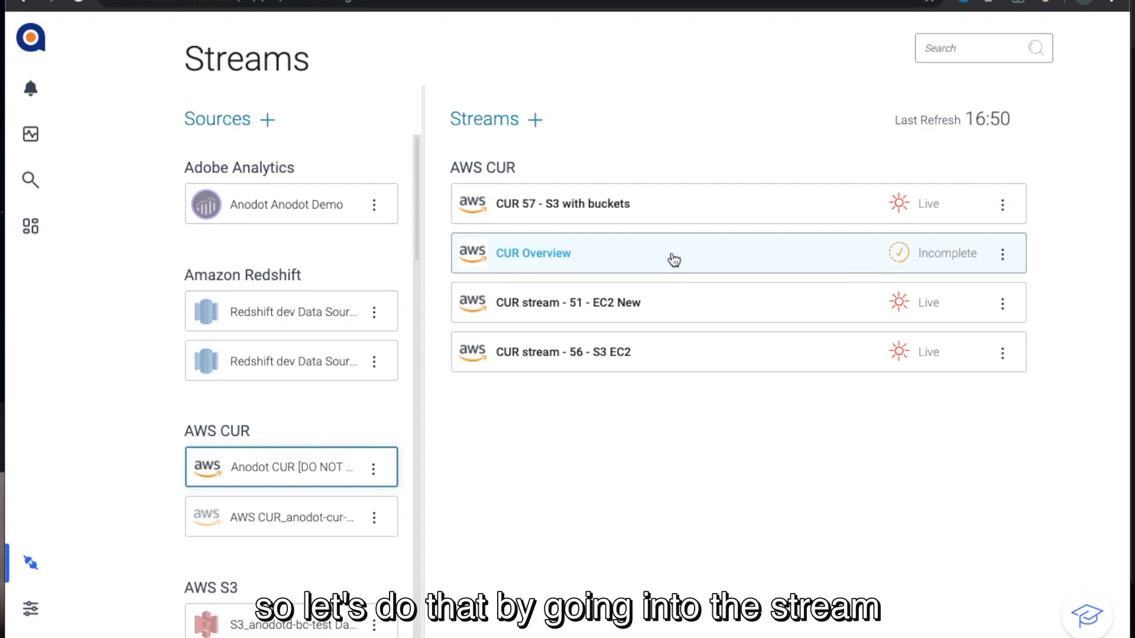
Step: Edit the CUR Overview stream's query, changing the reports path's last character to 0 and loading its reports
left_click(1003, 254)
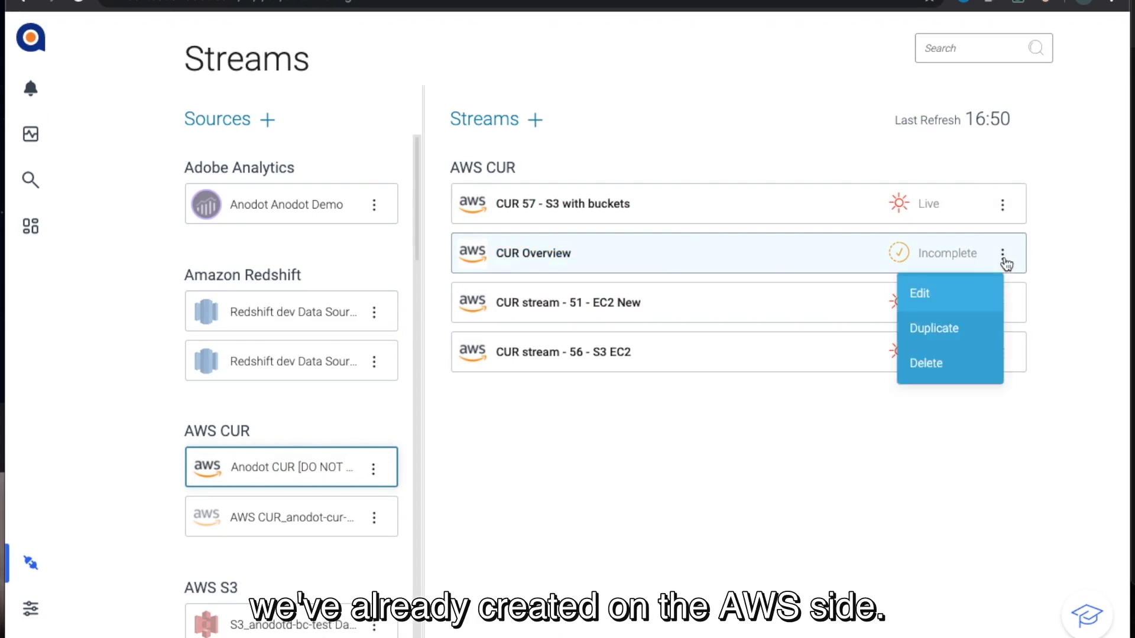
left_click(932, 296)
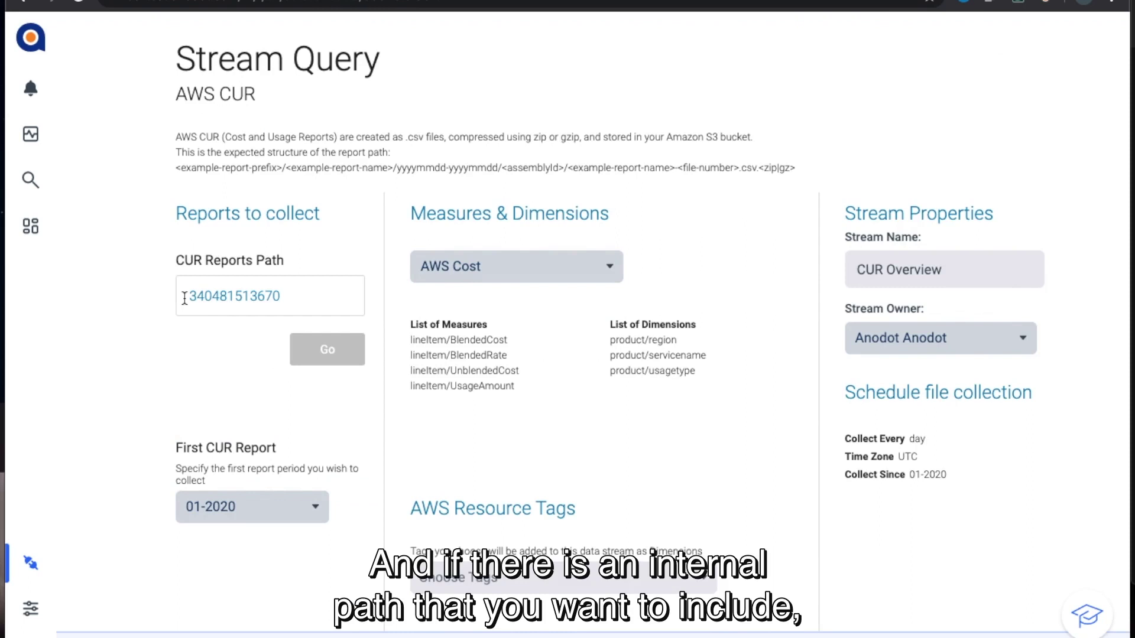
left_click(321, 297)
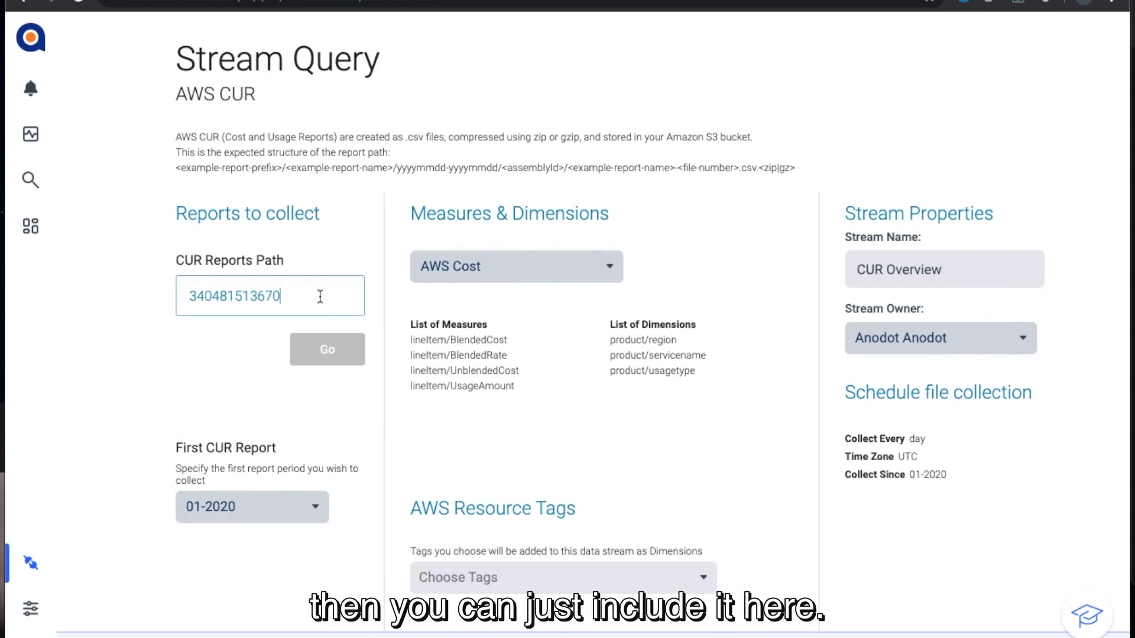
key("BackSpace")
type("0")
left_click(324, 350)
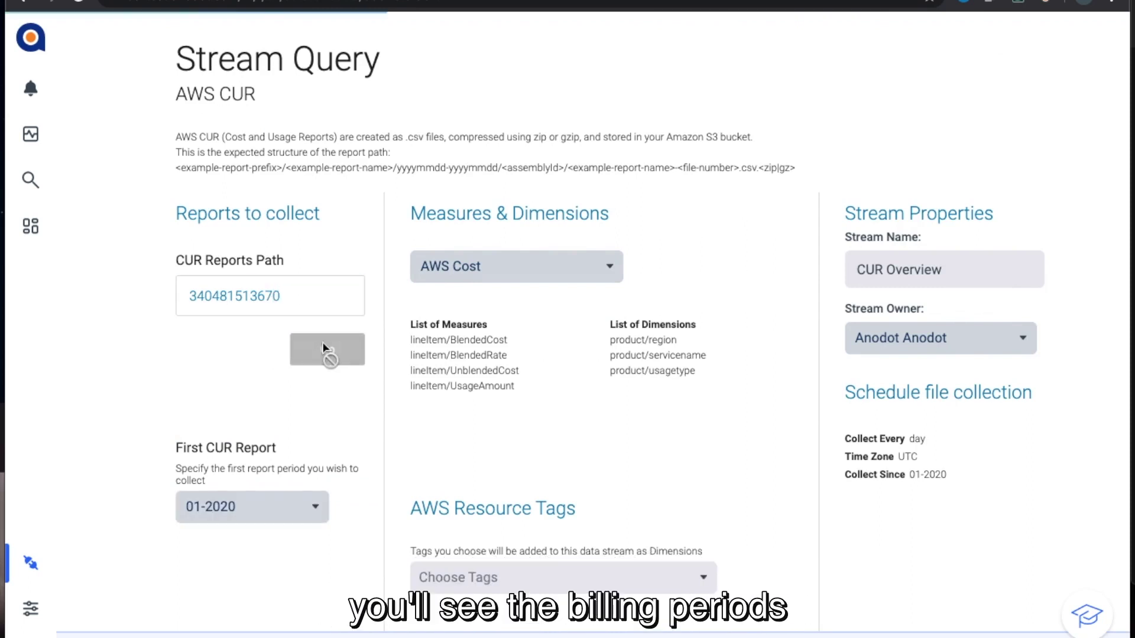
Step: Keep 01-2020 as the first CUR report and AWS Cost as the measures template, adding no tags
left_click(297, 513)
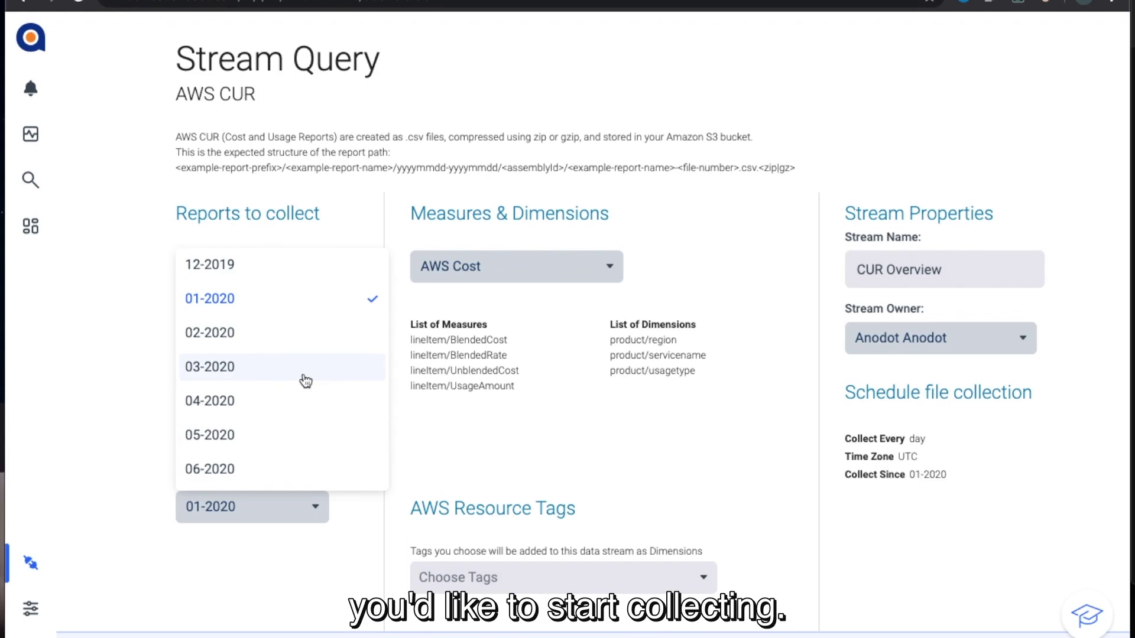
left_click(402, 331)
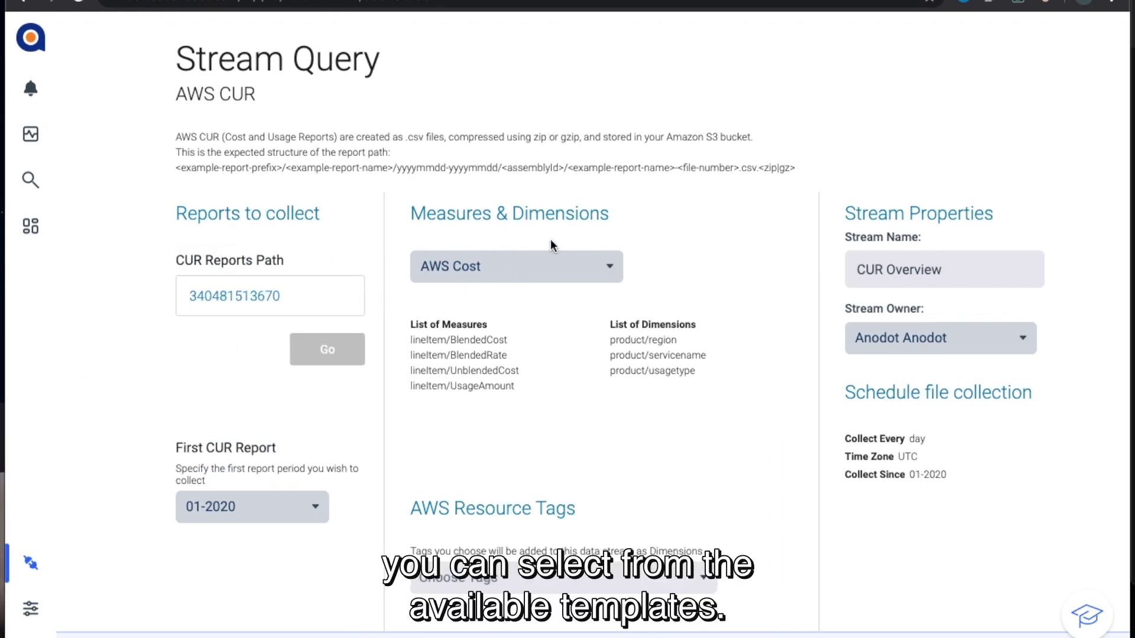
left_click(537, 278)
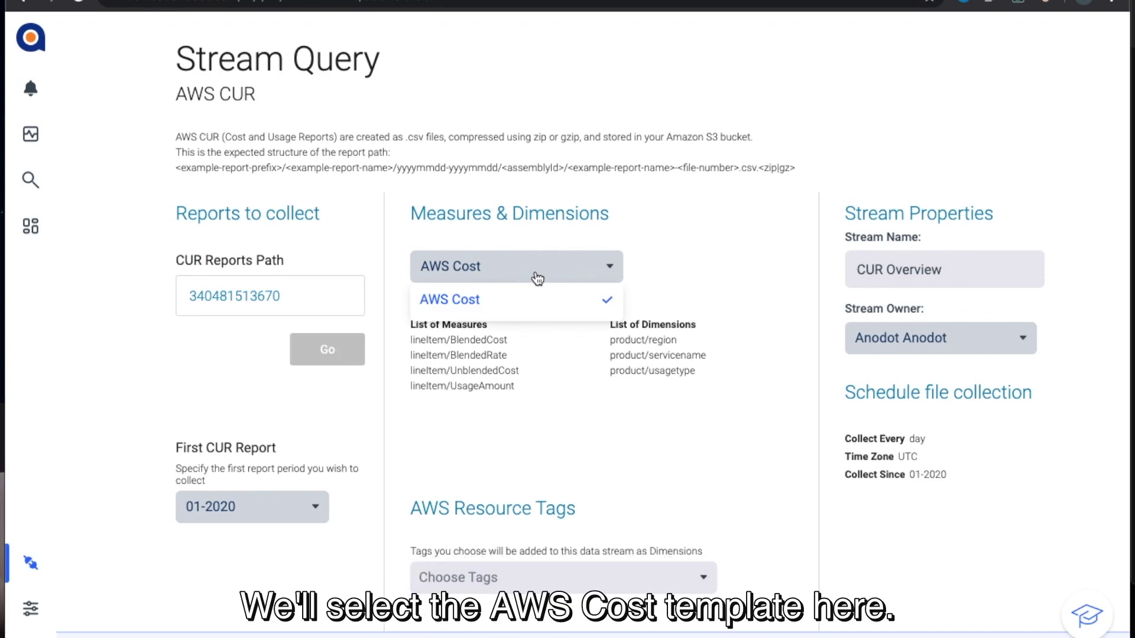
left_click(533, 267)
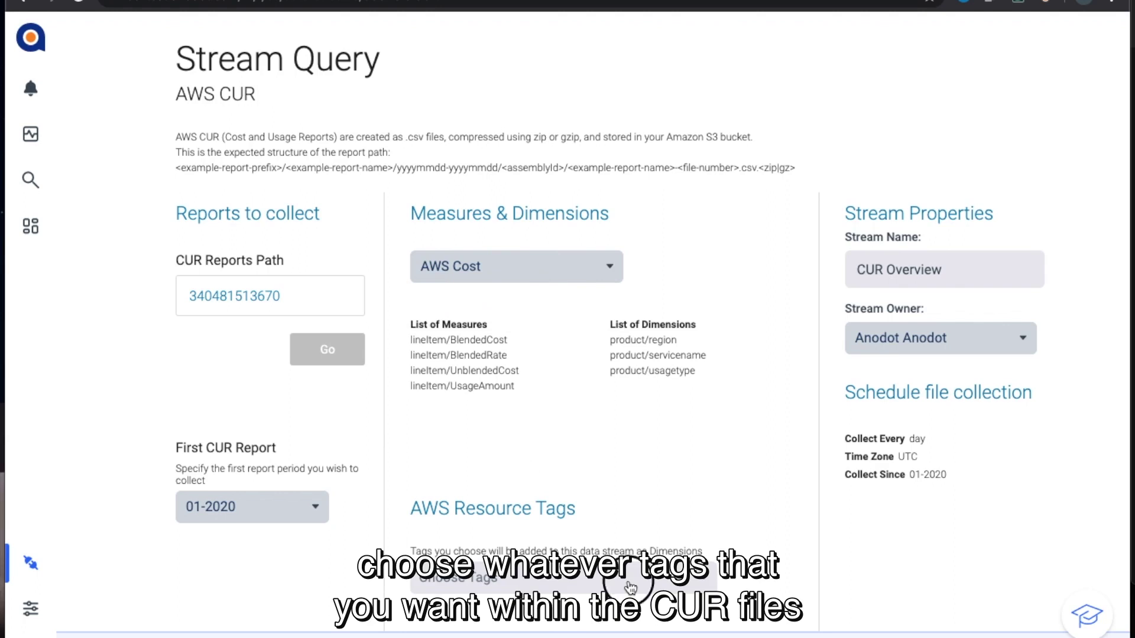
left_click(631, 585)
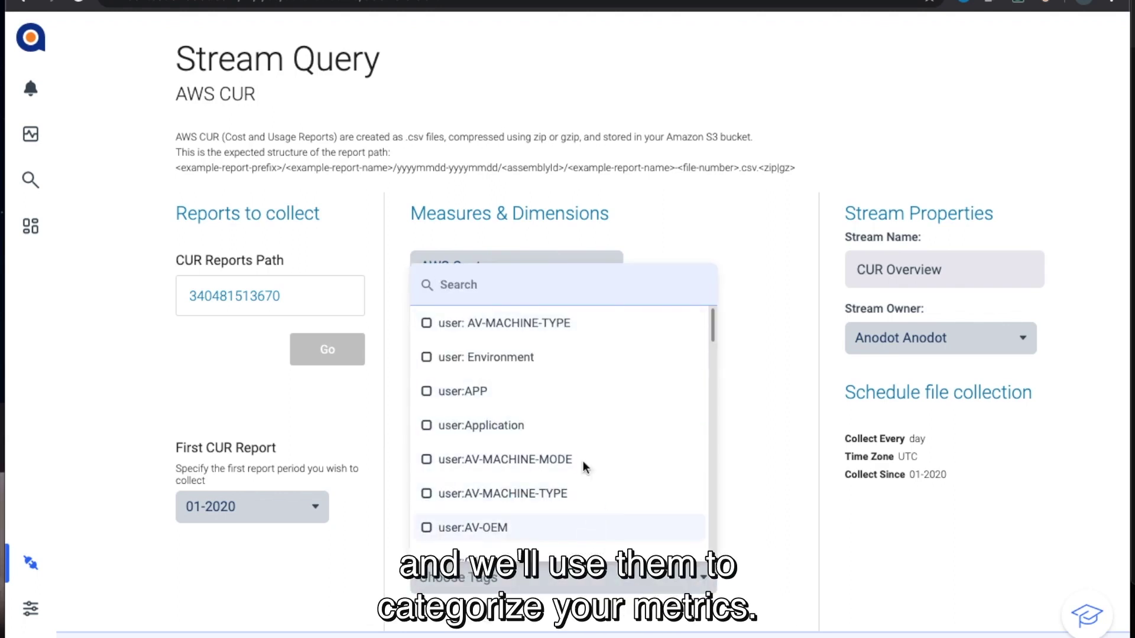
left_click(769, 366)
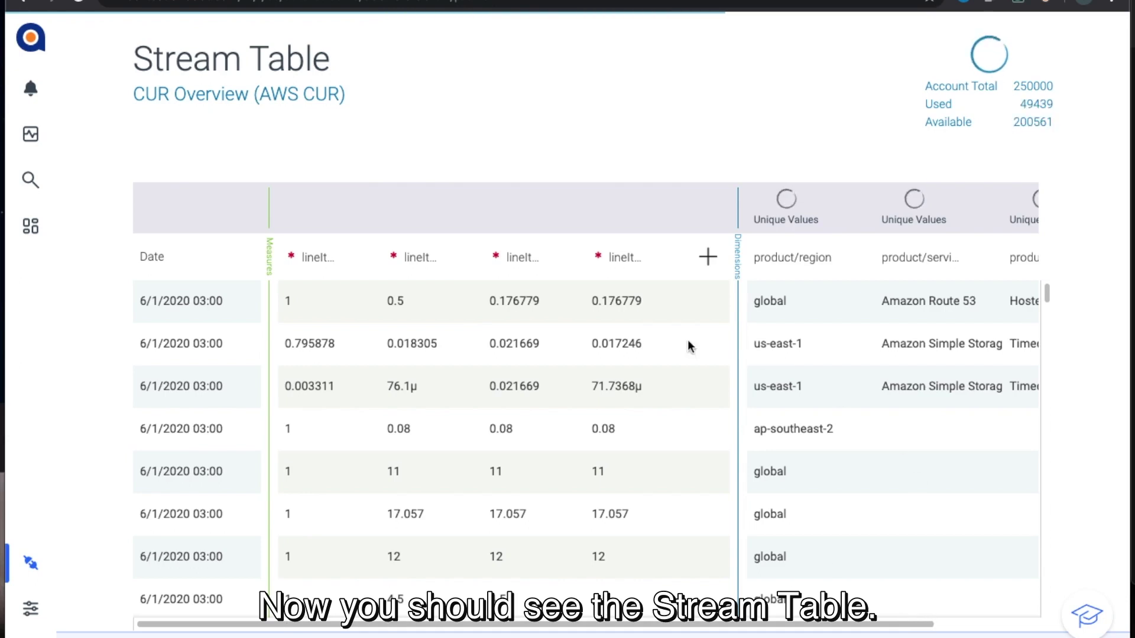
Step: Aggregate the measure as Sum, then display the metrics of the CUR 57 - S3 with buckets data stream
left_click(289, 261)
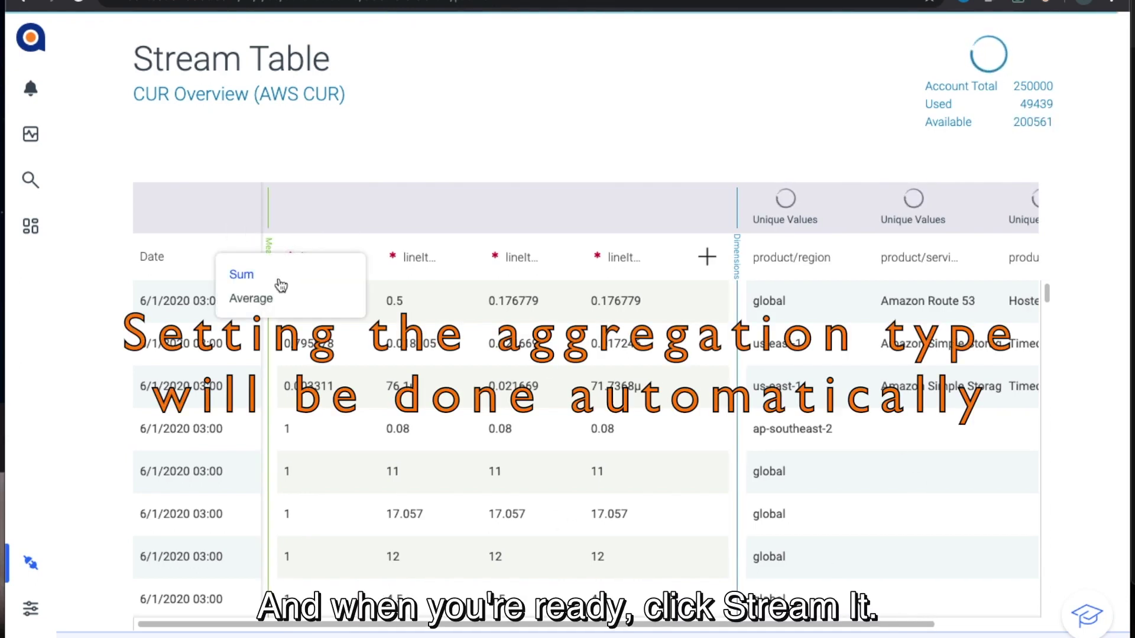
left_click(280, 282)
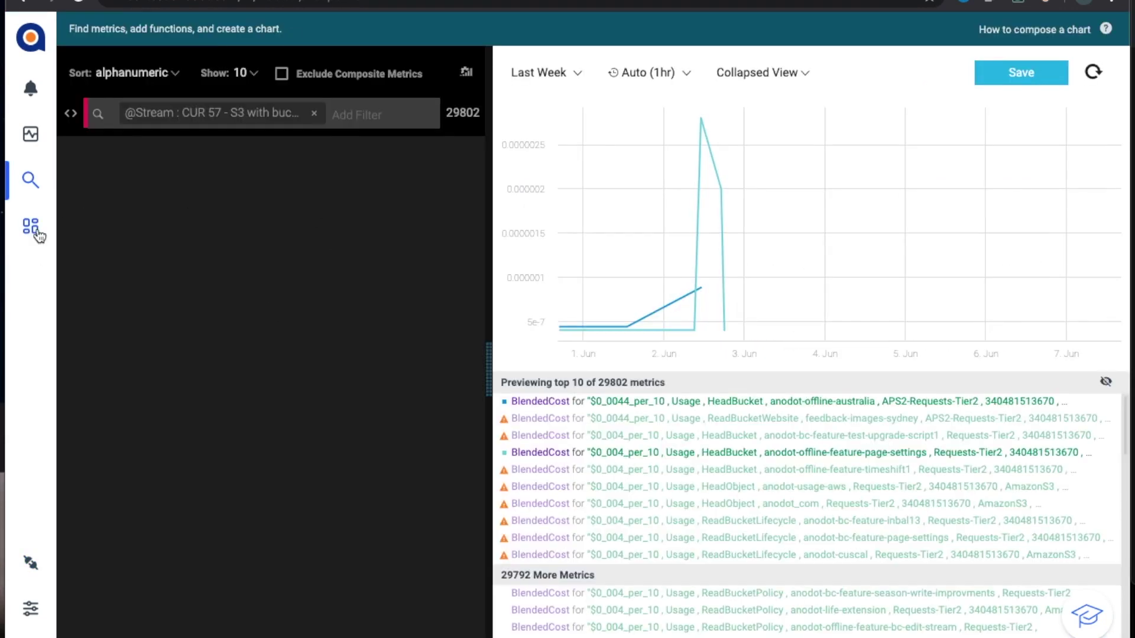
mouse_move(36, 566)
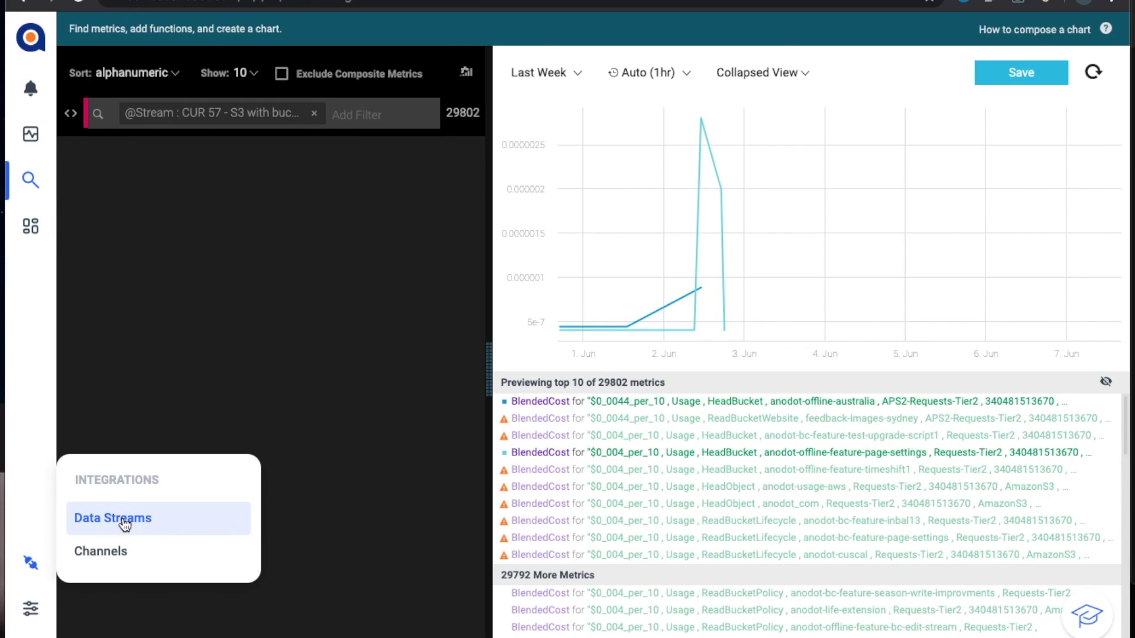
left_click(123, 526)
left_click(294, 466)
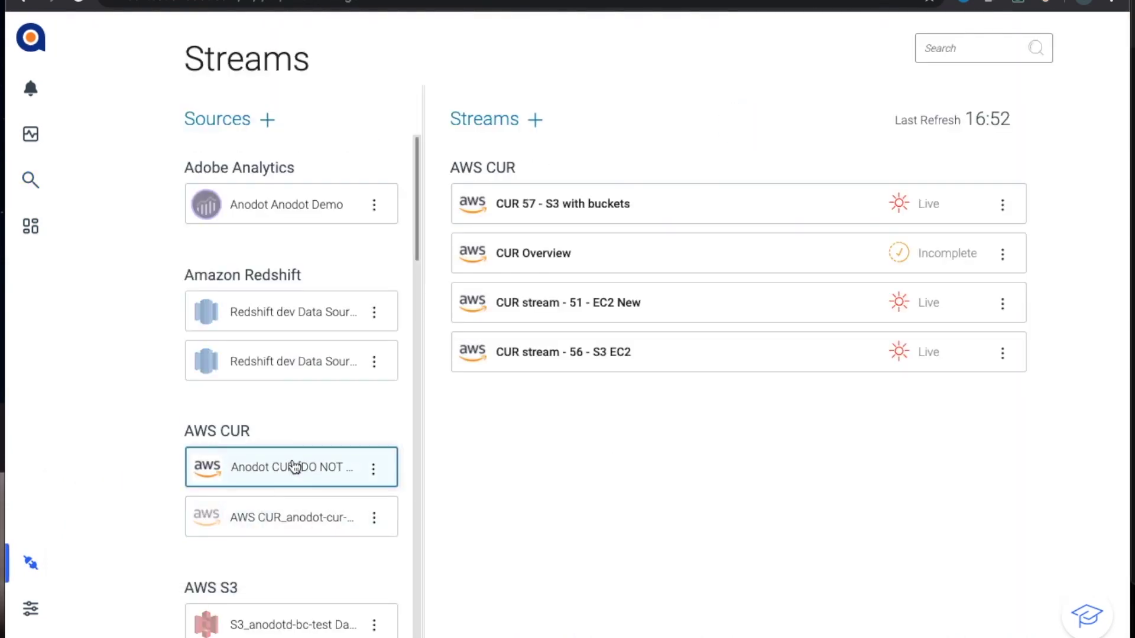
left_click(1002, 205)
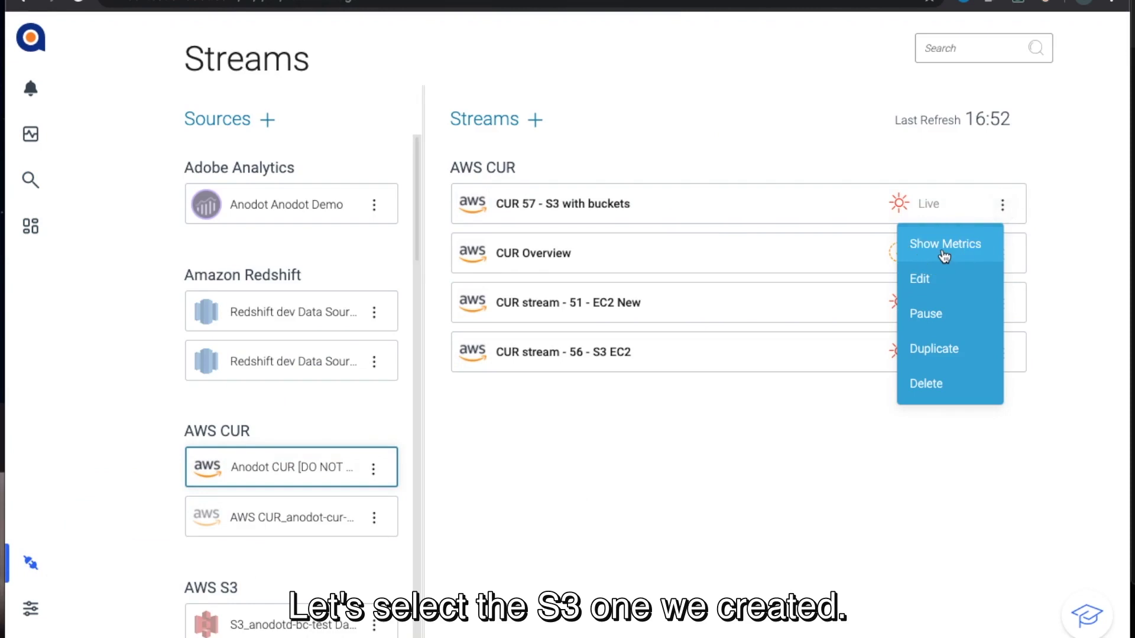
left_click(943, 255)
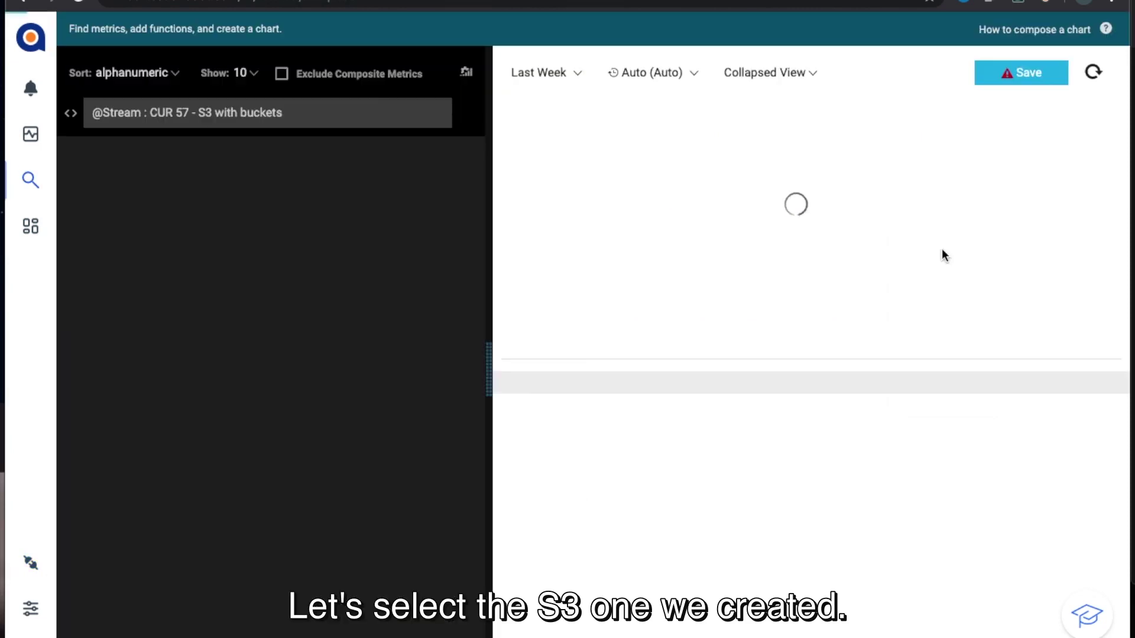
left_click(32, 231)
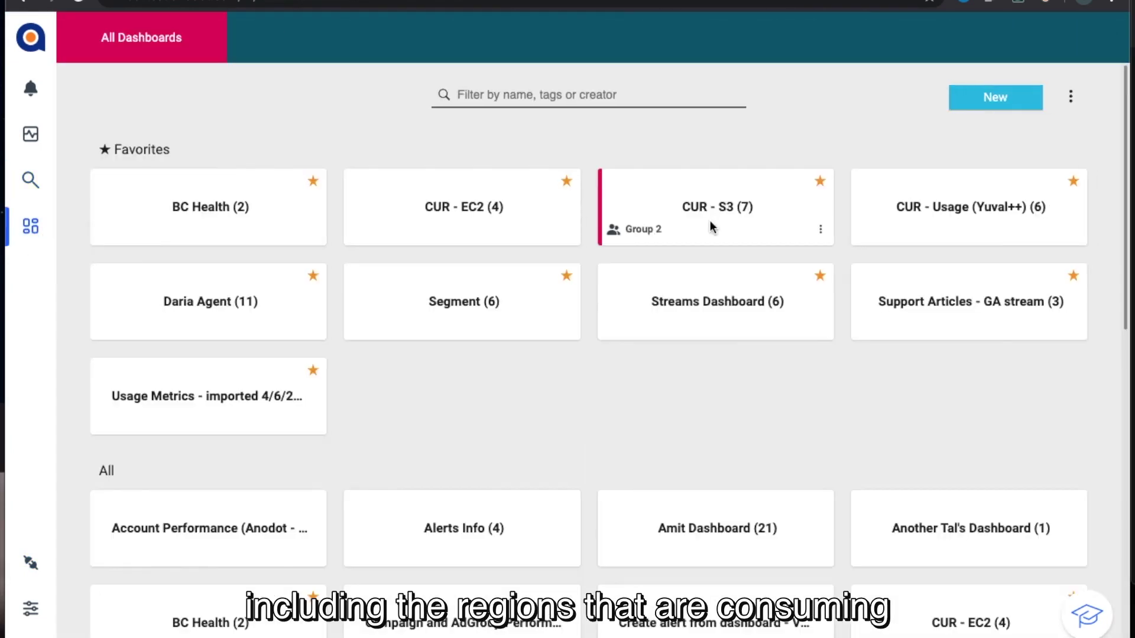
Step: Open the CUR - S3 dashboard and check its S3 cost charts by region and bucket
left_click(725, 208)
scroll(631, 354, "down", 2)
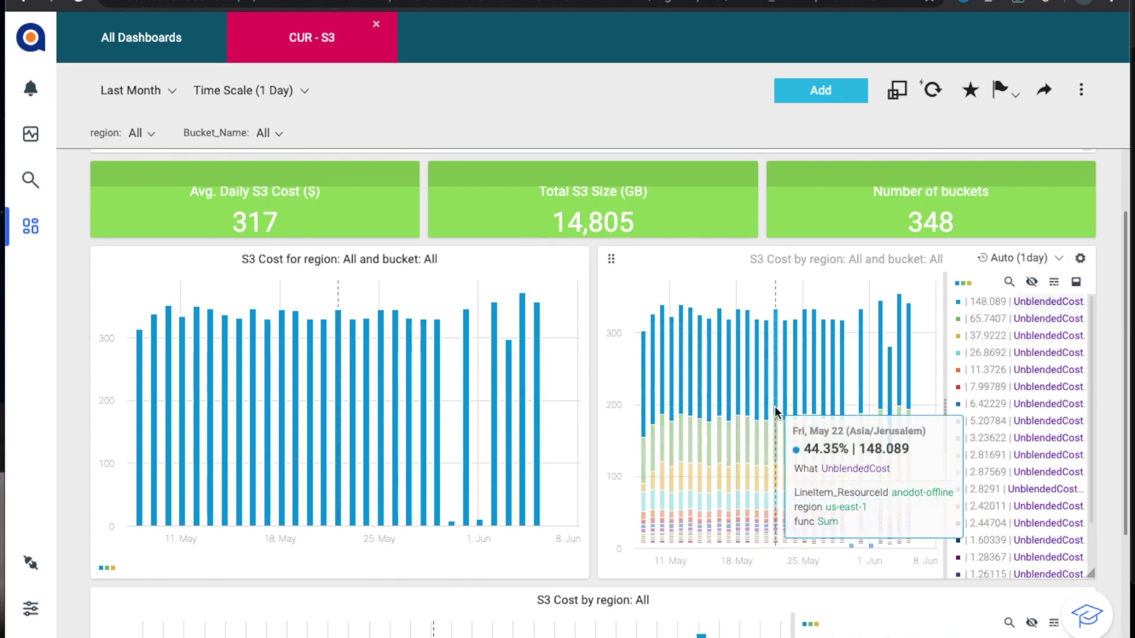
scroll(796, 419, "down", 5)
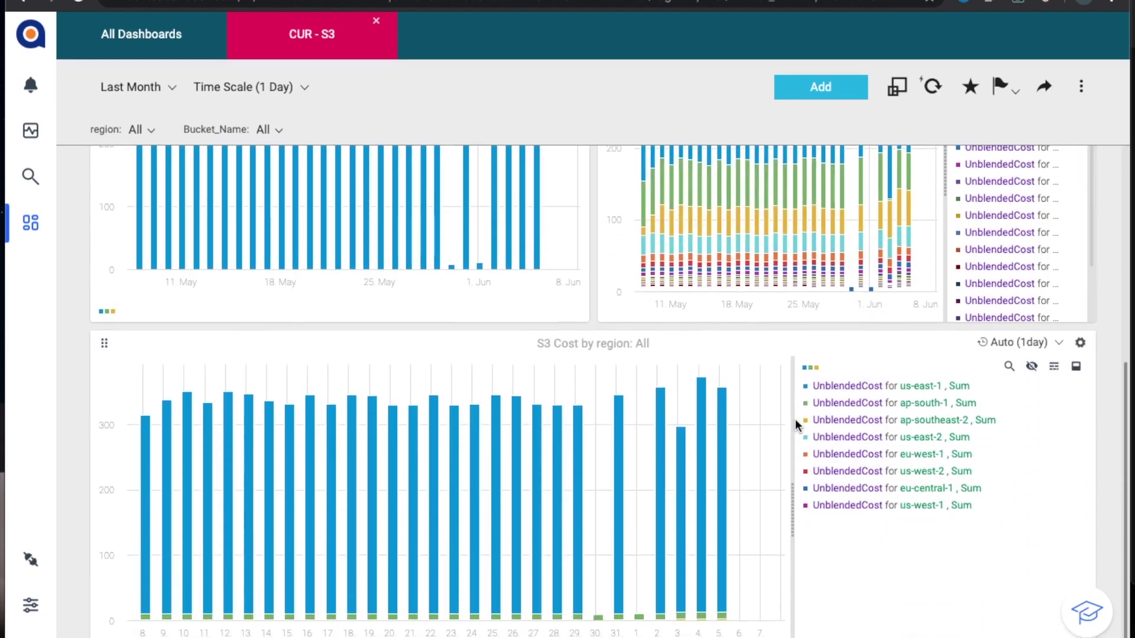
mouse_move(622, 427)
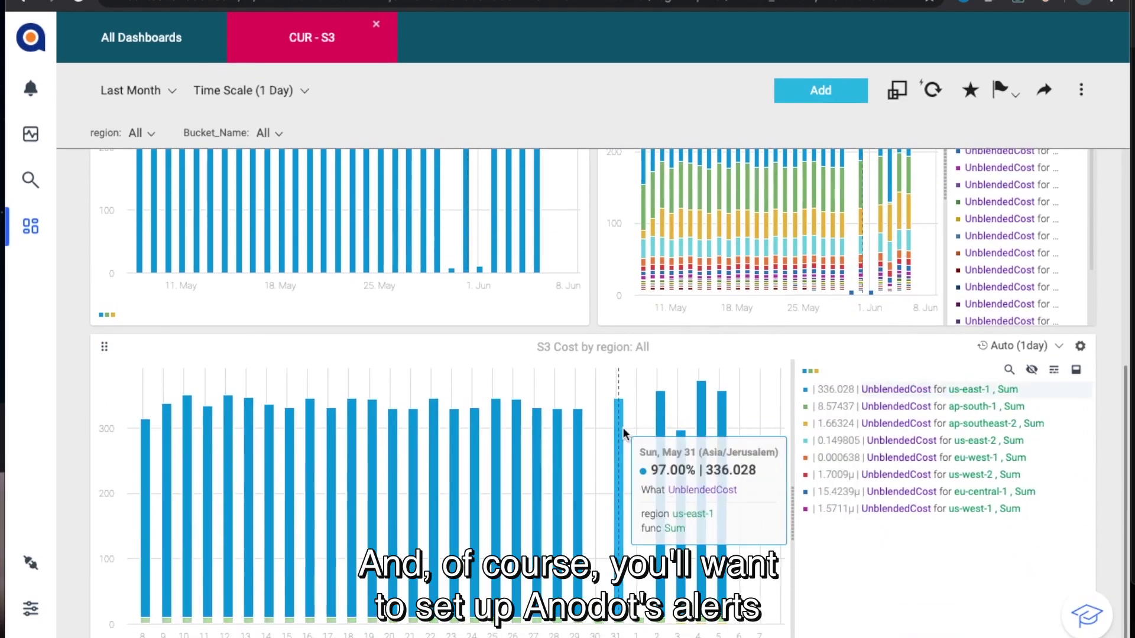
scroll(623, 427, "up", 6)
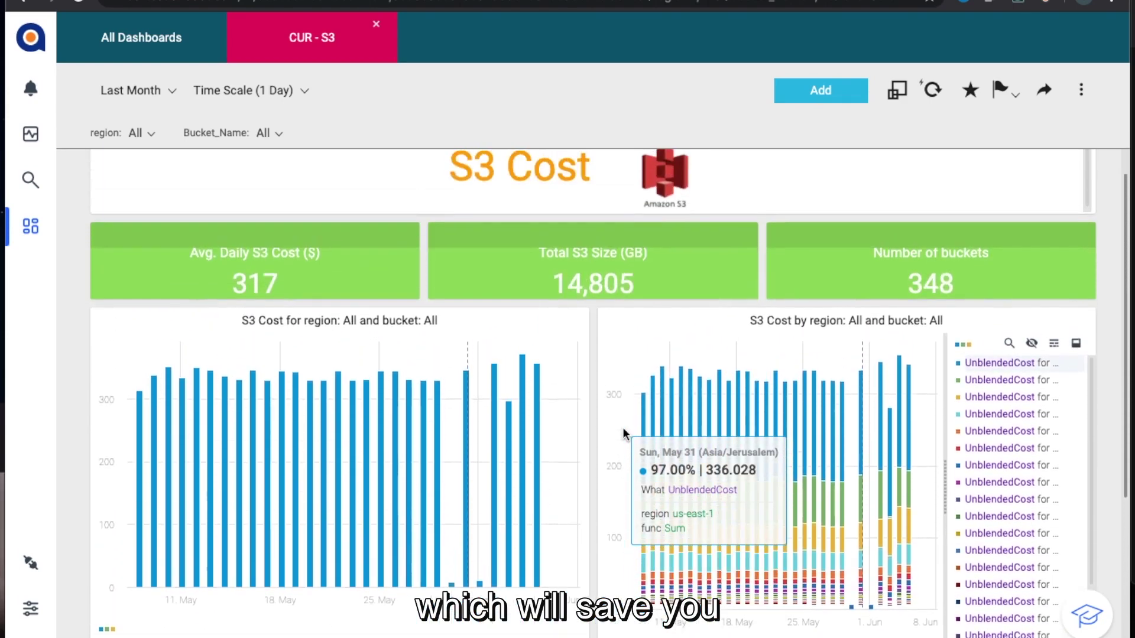
mouse_move(726, 375)
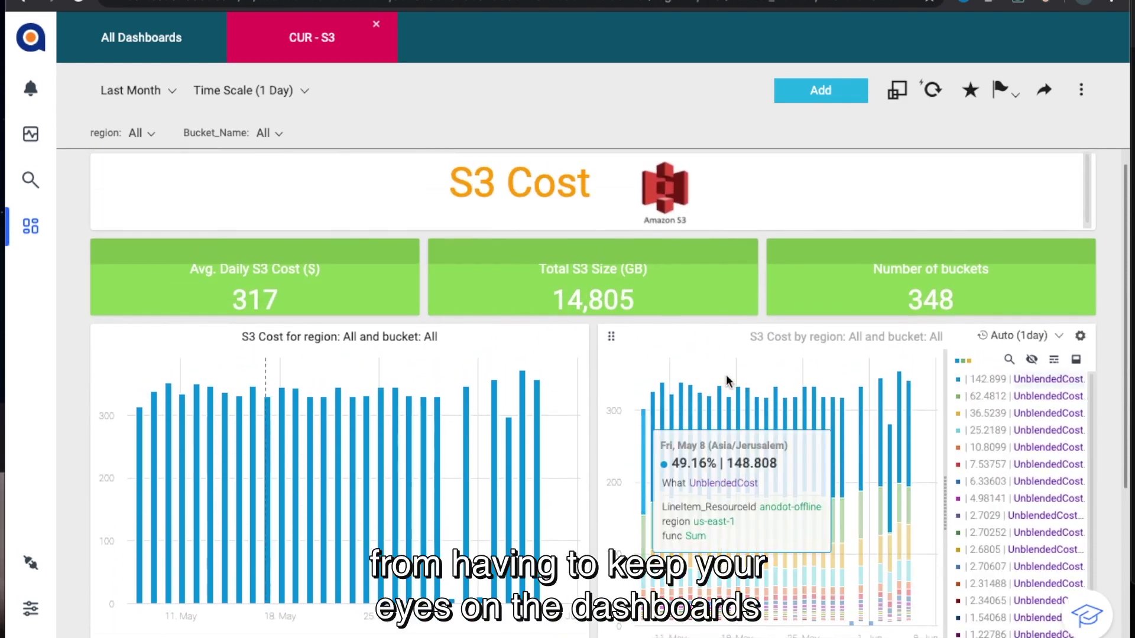